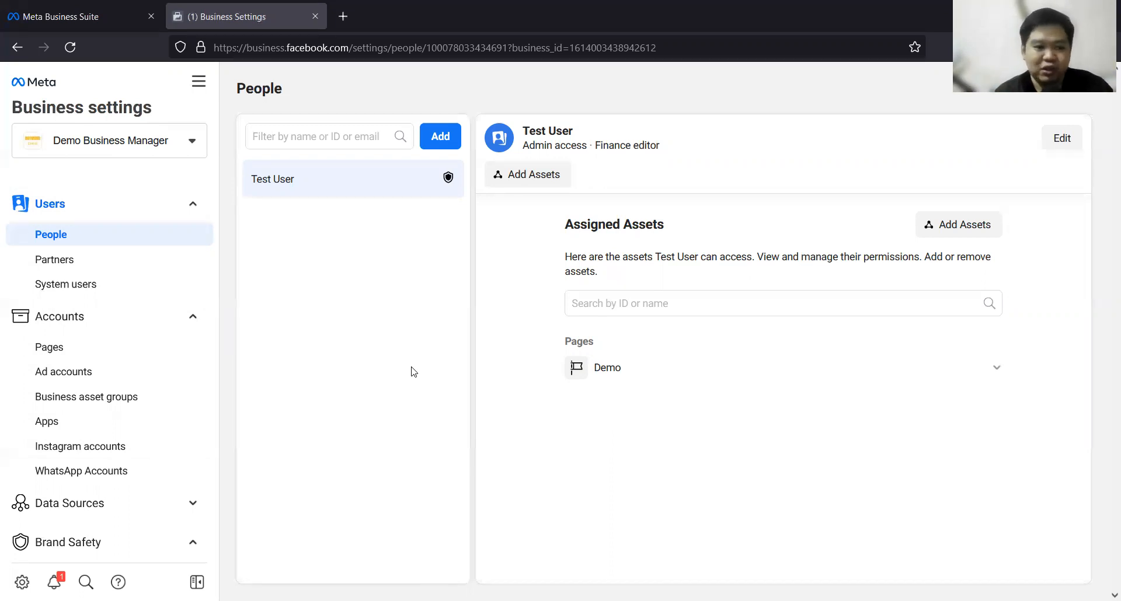
pyautogui.scroll(-3, 68, 409)
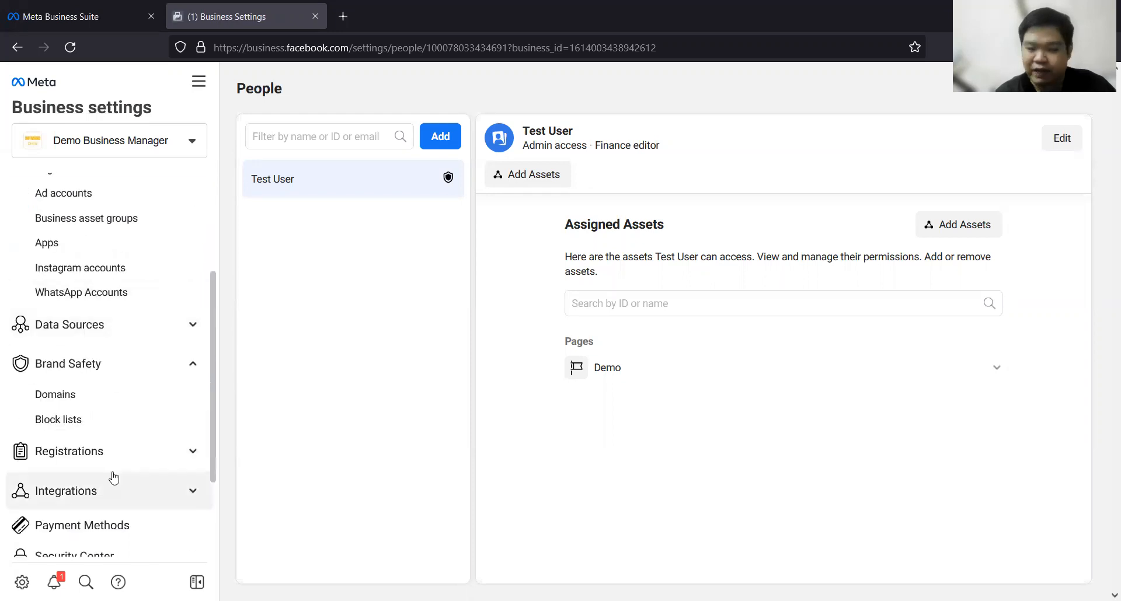
pyautogui.scroll(3, 113, 477)
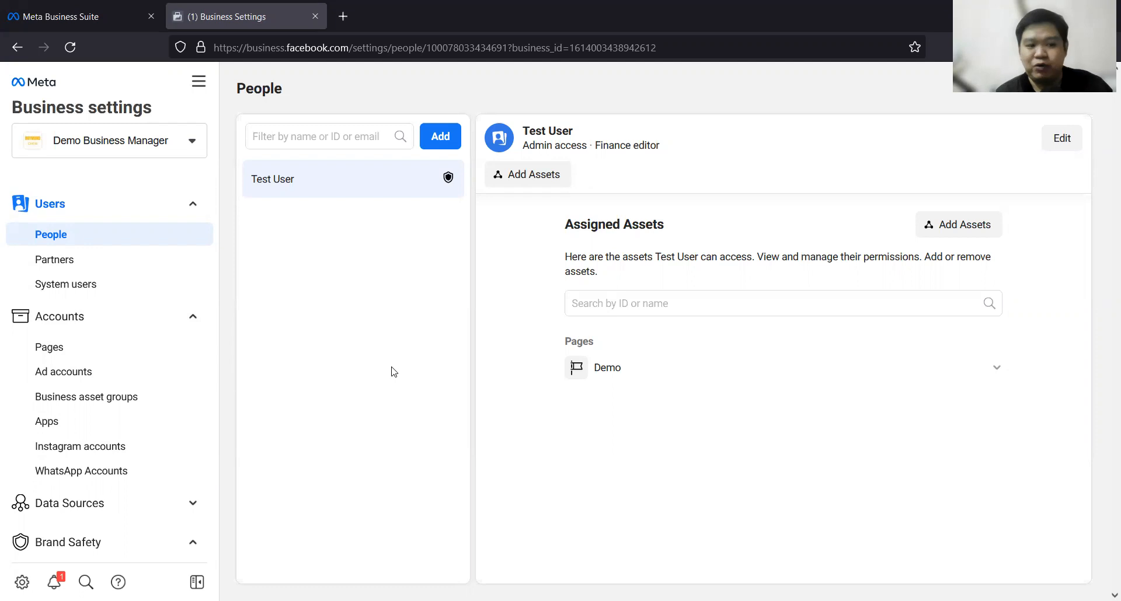
pyautogui.scroll(-3, 111, 444)
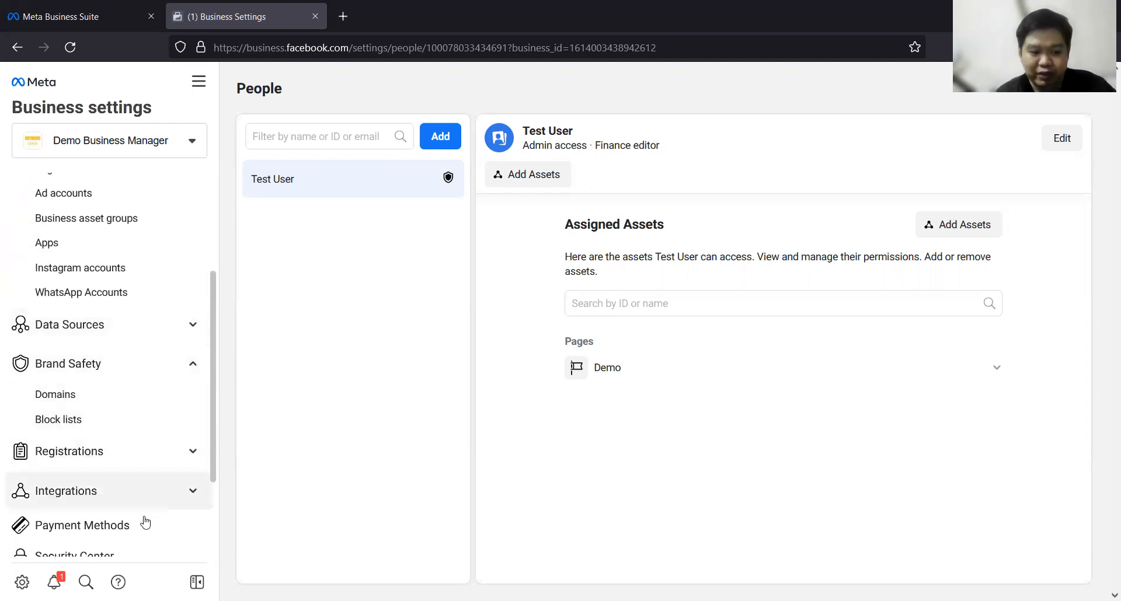
pyautogui.scroll(3, 192, 513)
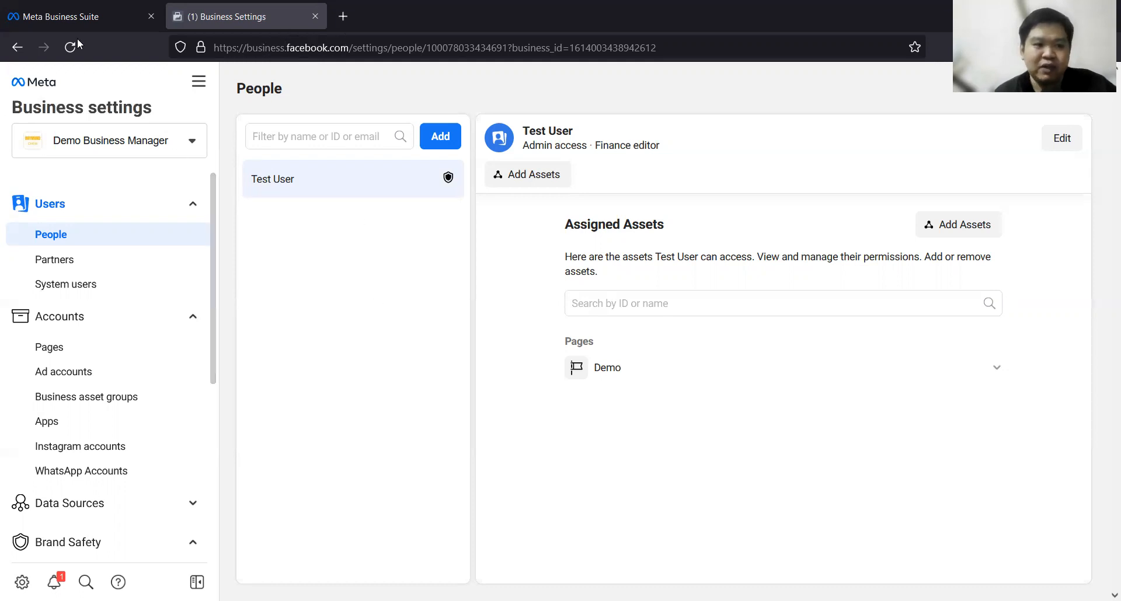
# Step: Open the additional business settings from Meta Business Suite's settings page and close the duplicate Business Settings page
pyautogui.click(75, 8)
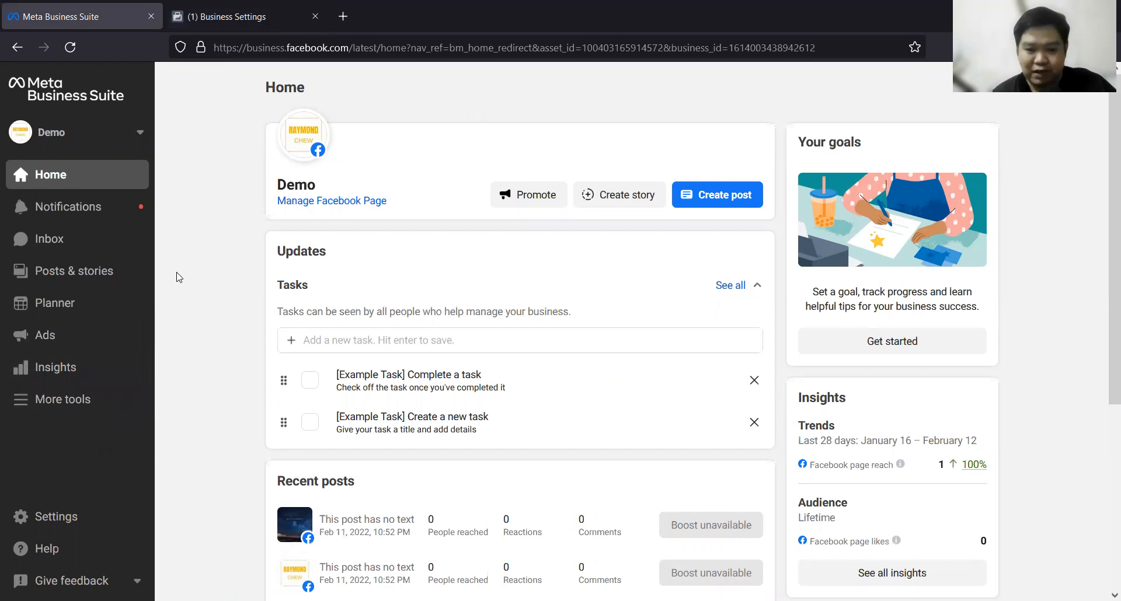
pyautogui.click(52, 518)
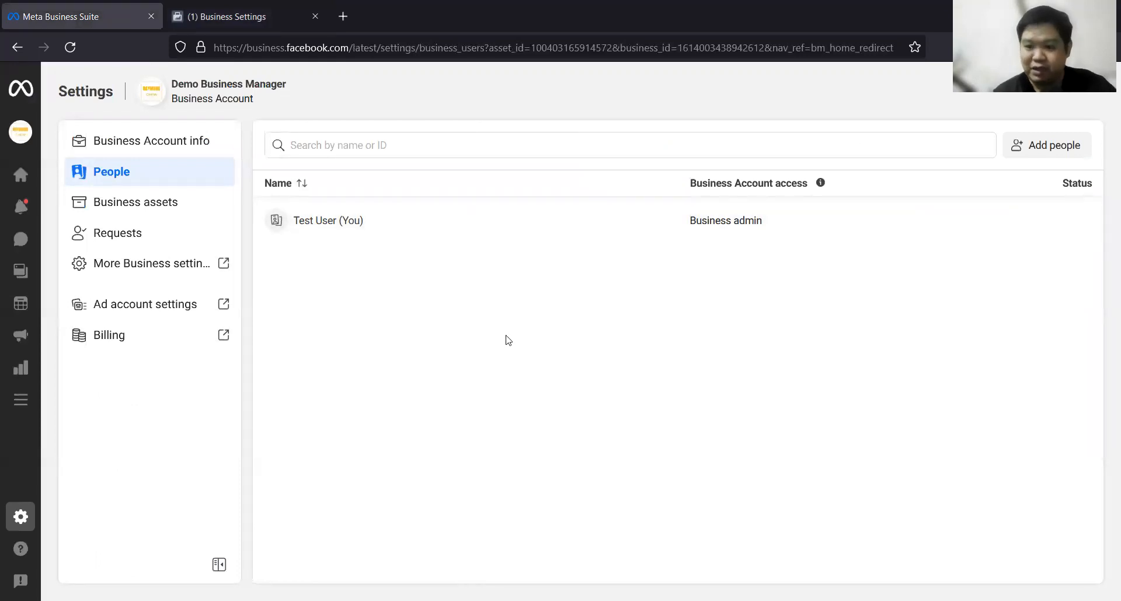
pyautogui.click(146, 272)
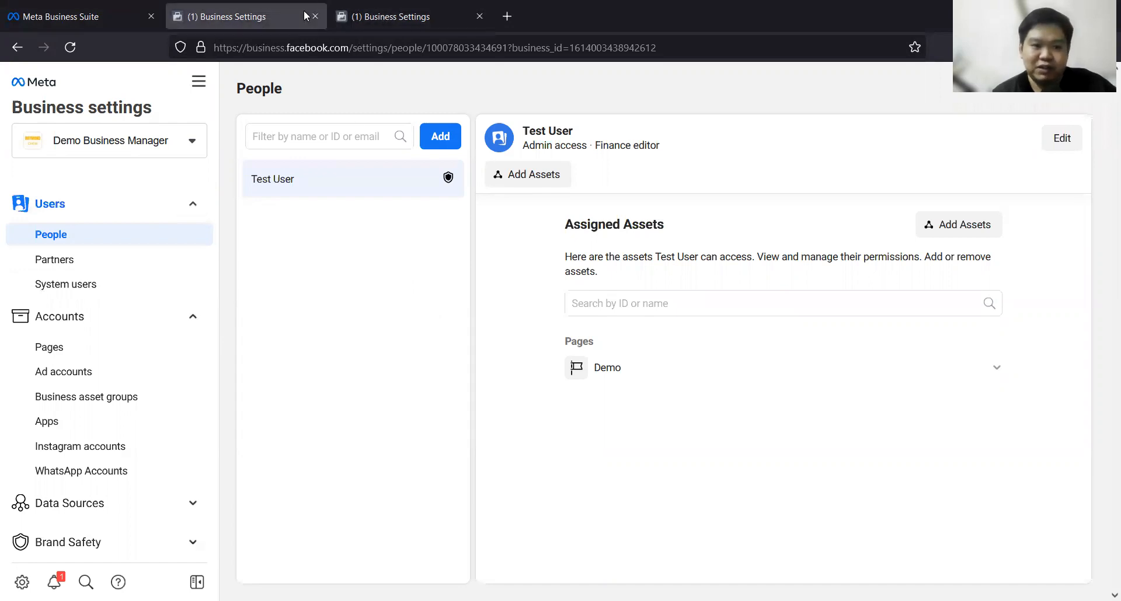
pyautogui.click(480, 15)
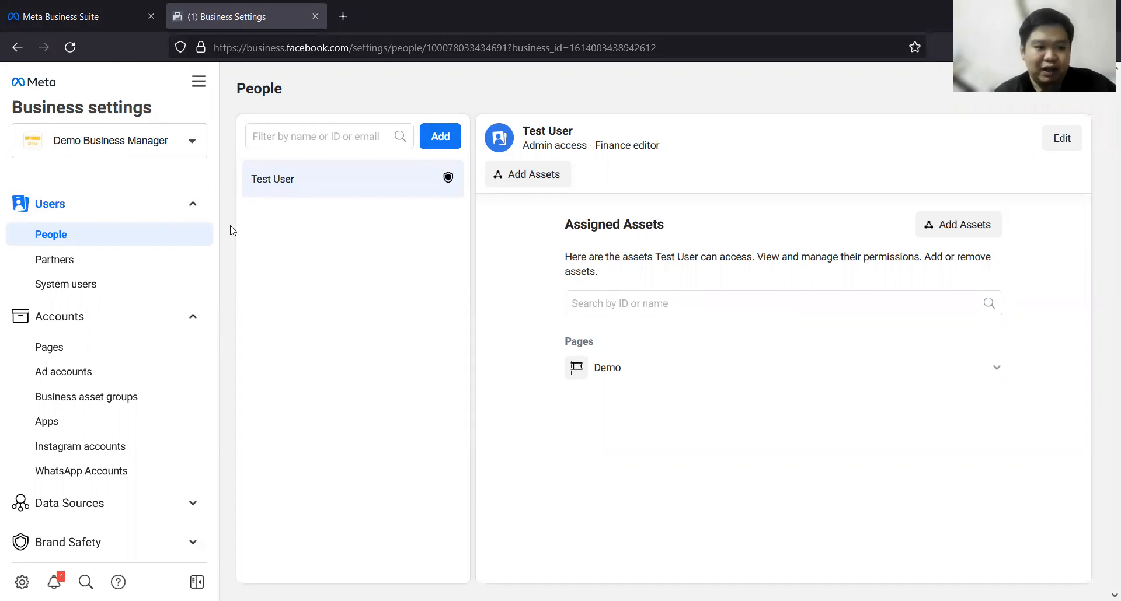
# Step: Start an invitation for a new person in the business's People settings and turn on admin access
pyautogui.click(88, 259)
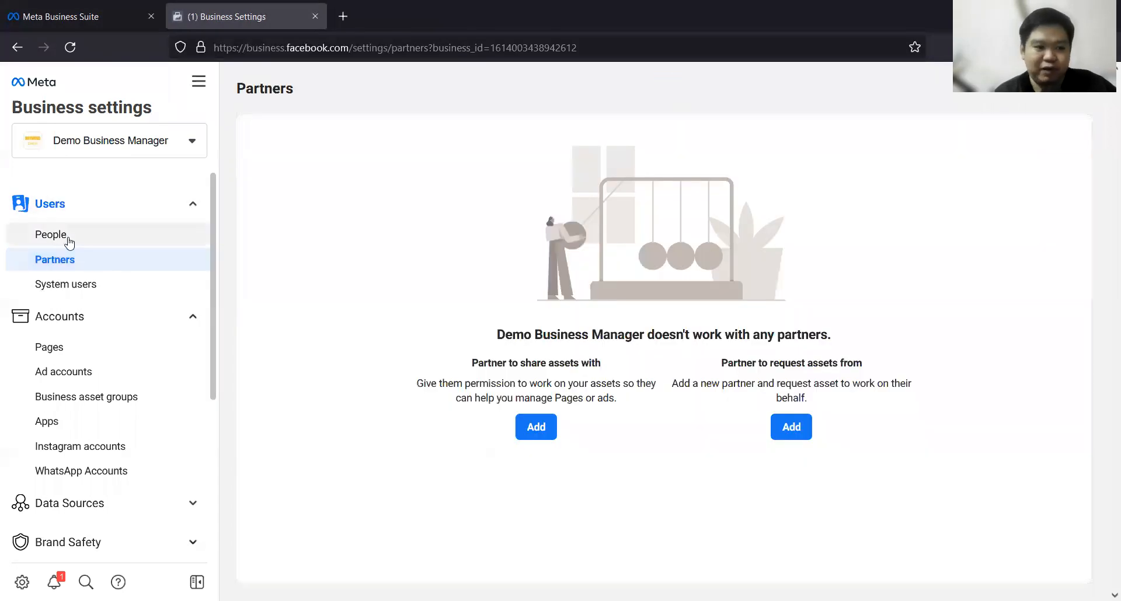
pyautogui.click(69, 241)
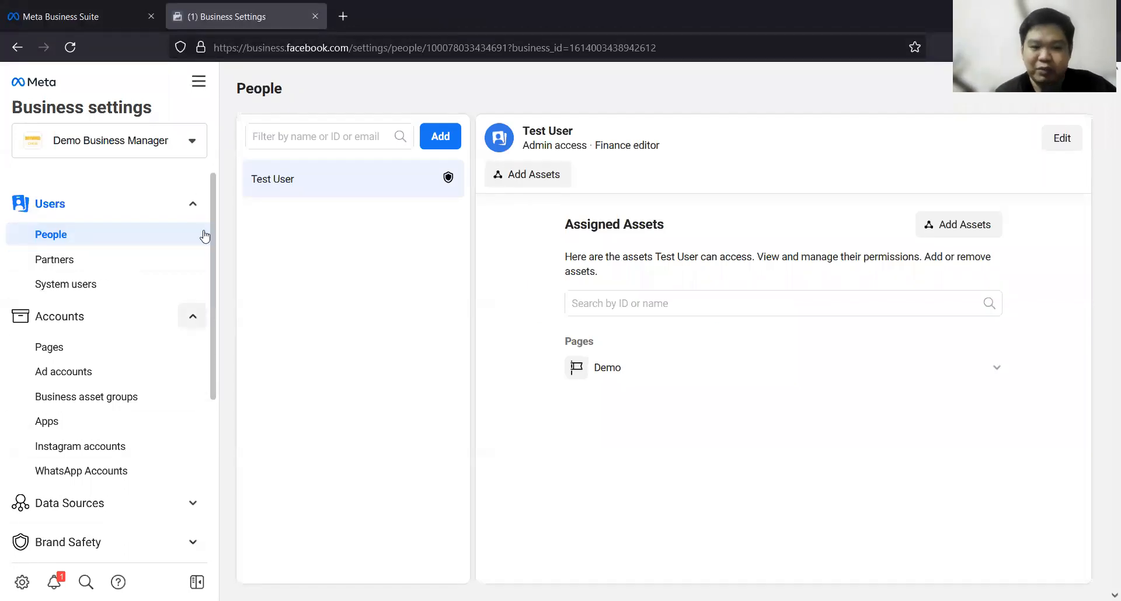
pyautogui.click(448, 136)
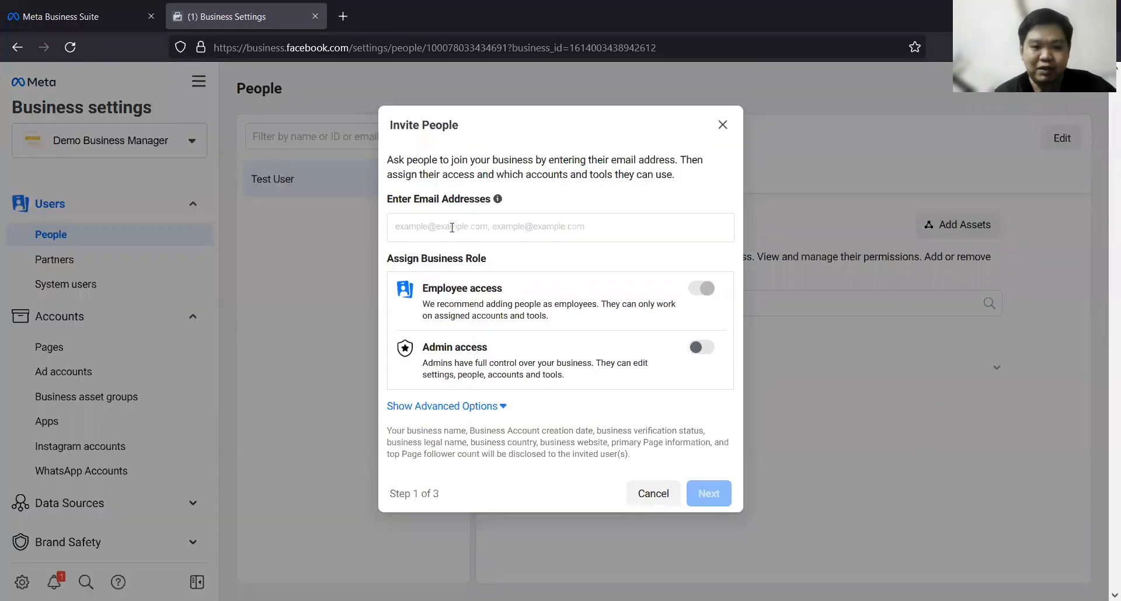
pyautogui.click(702, 347)
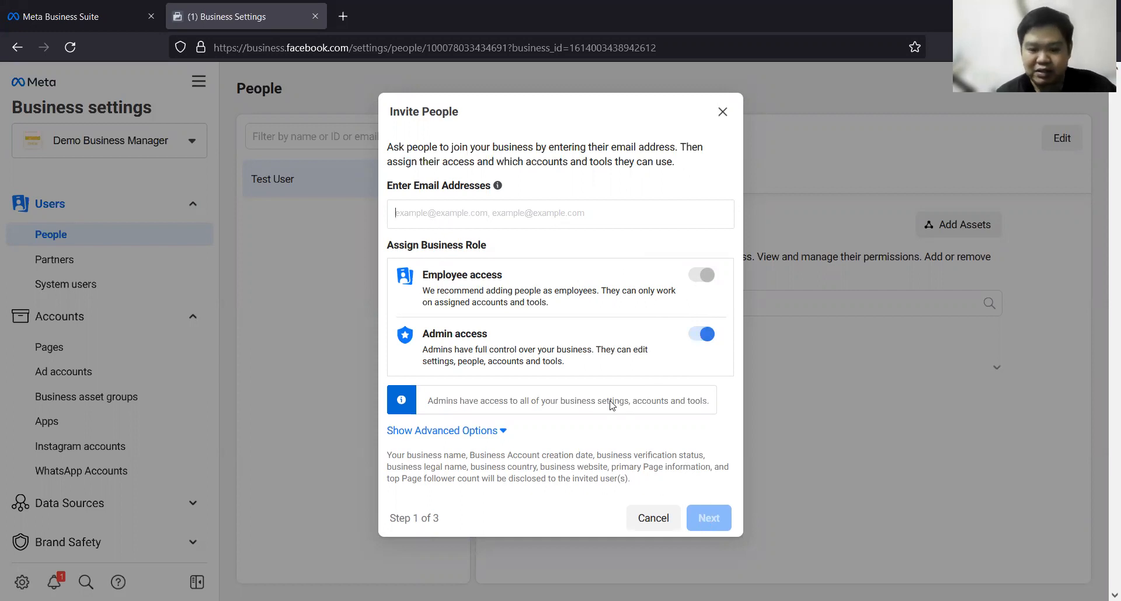
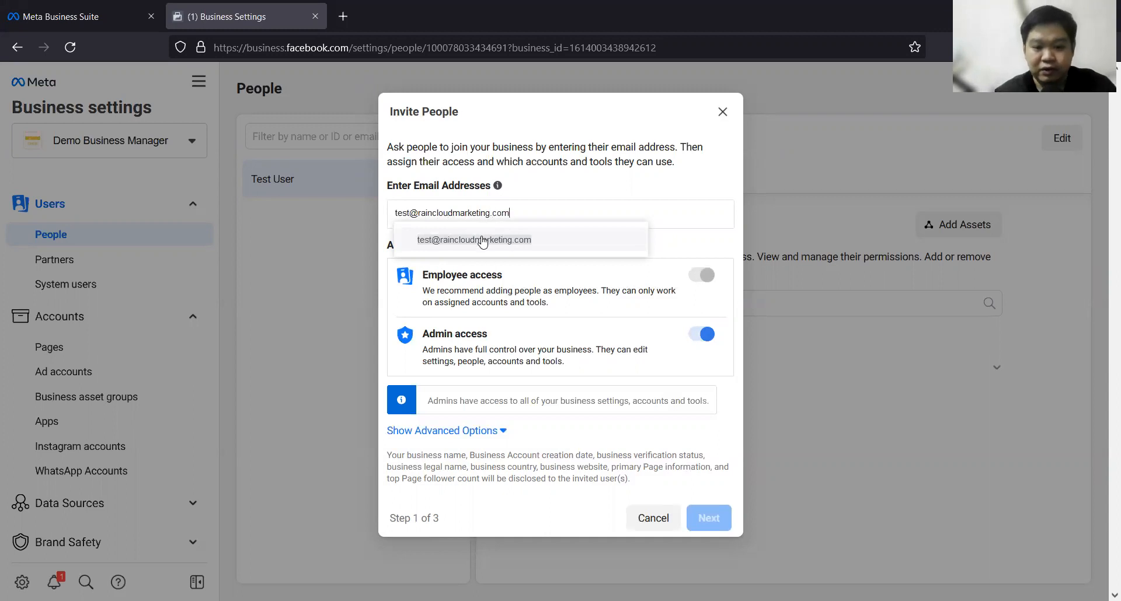
# Step: Enter the invitee's email address, send the invitation without assigning any assets, and finish the invitation
pyautogui.click(478, 240)
pyautogui.click(707, 523)
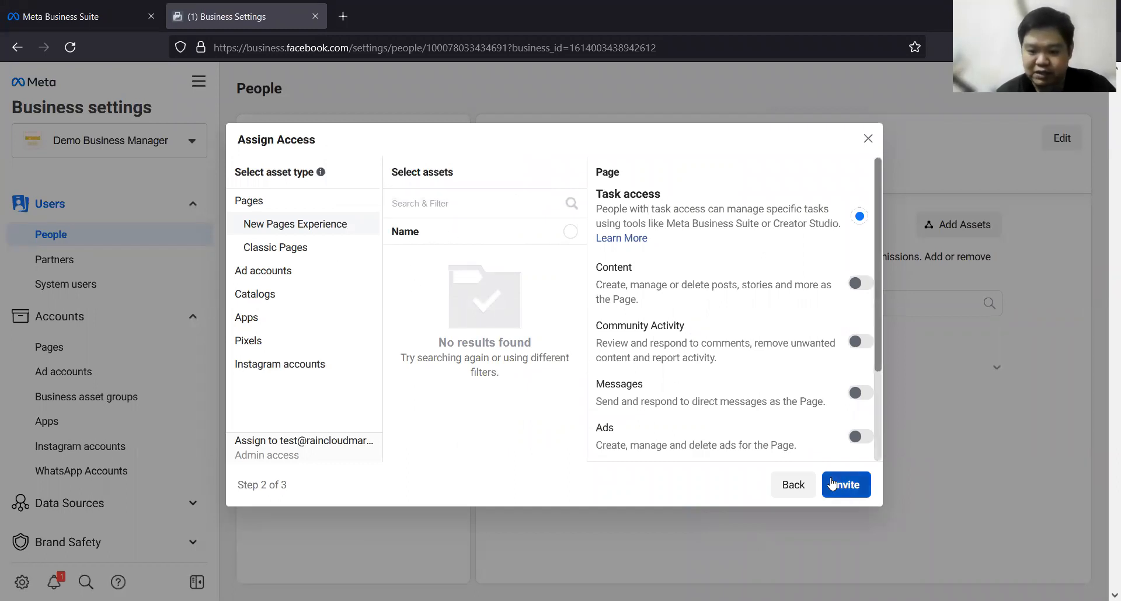
pyautogui.click(847, 485)
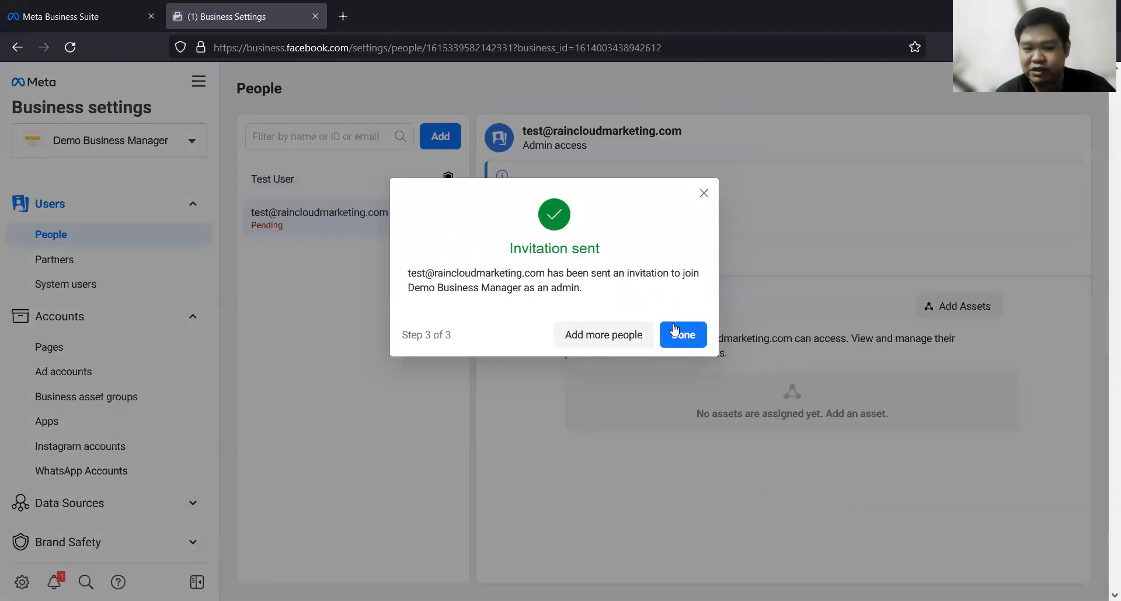
pyautogui.click(682, 335)
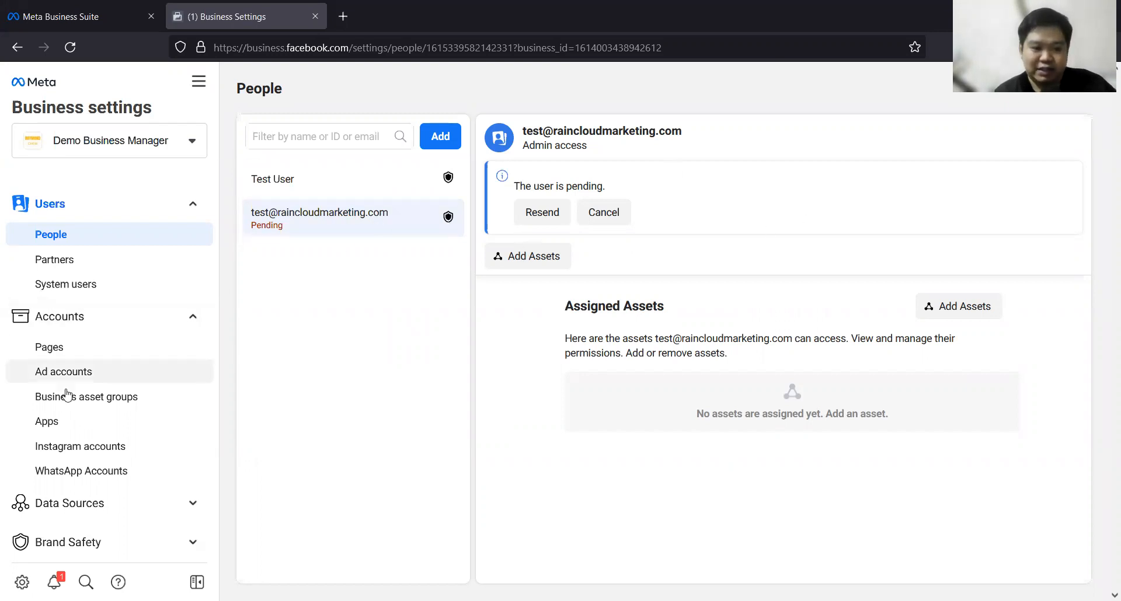
# Step: Expand the Data Sources and Brand Safety sections and look over the available settings
pyautogui.scroll(-2, 110, 403)
pyautogui.click(192, 384)
pyautogui.scroll(-3, 117, 435)
pyautogui.click(193, 416)
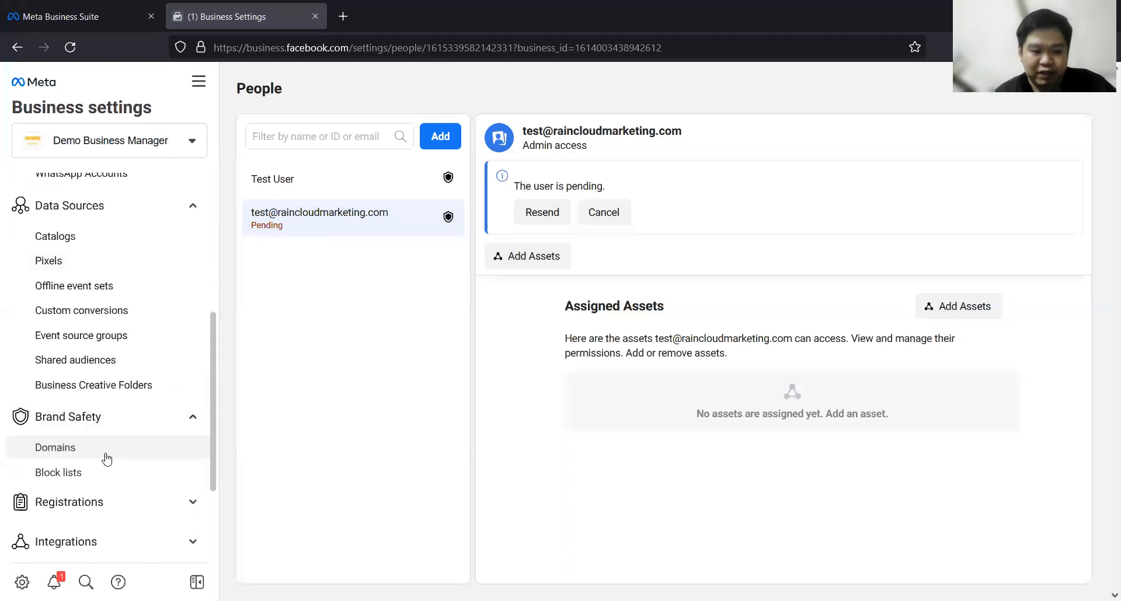
pyautogui.scroll(-2, 97, 473)
pyautogui.scroll(7, 100, 470)
# Step: Collapse the Users, Accounts, Data Sources and Brand Safety sections
pyautogui.click(193, 204)
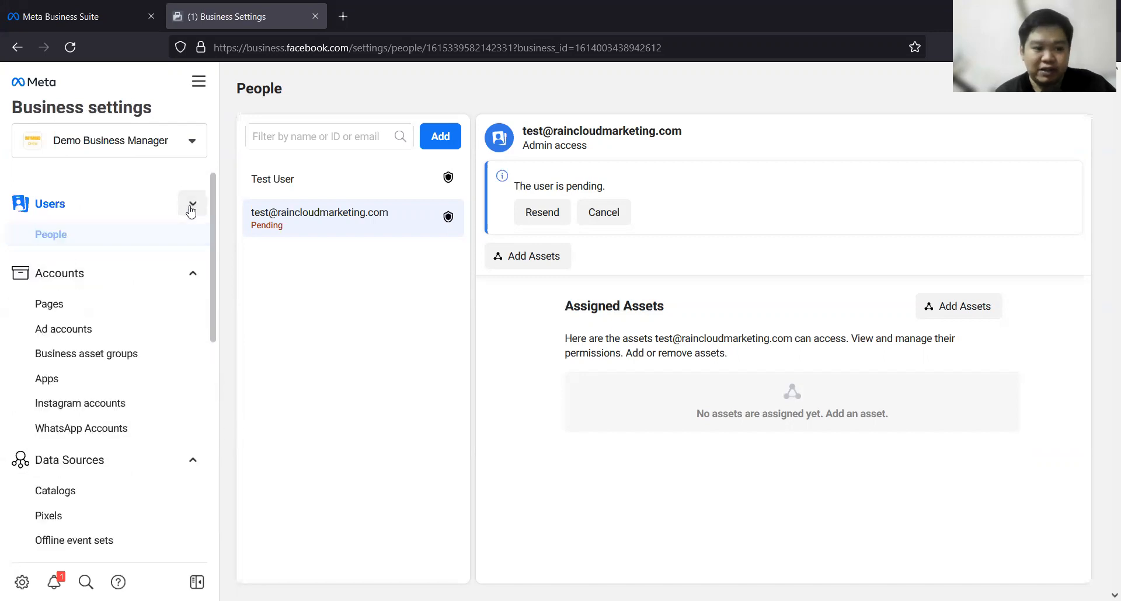
pyautogui.click(193, 243)
pyautogui.click(193, 282)
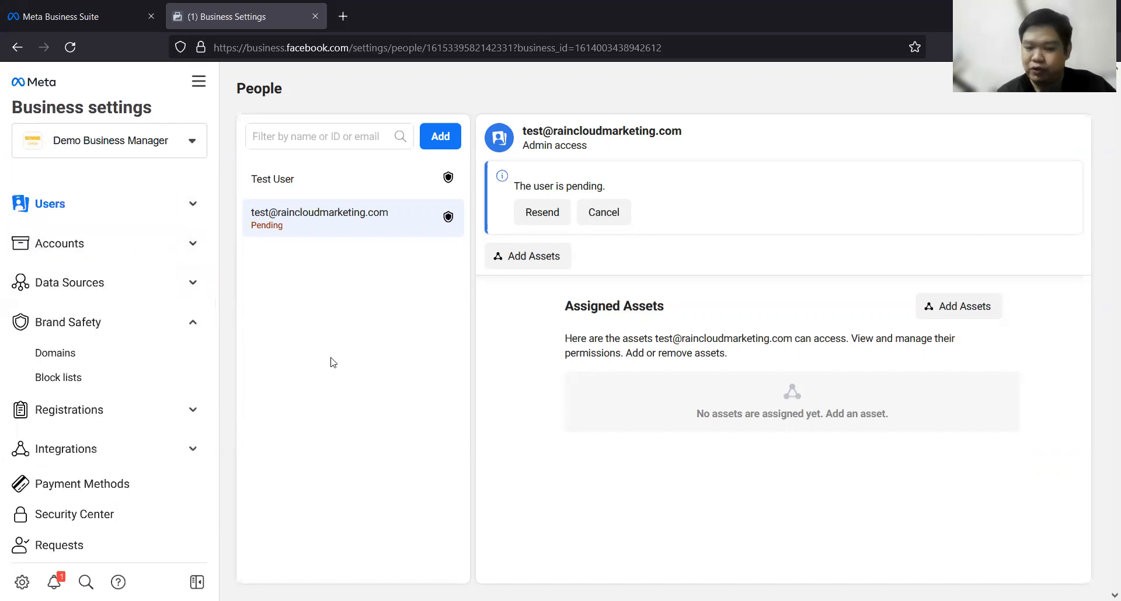
pyautogui.click(192, 323)
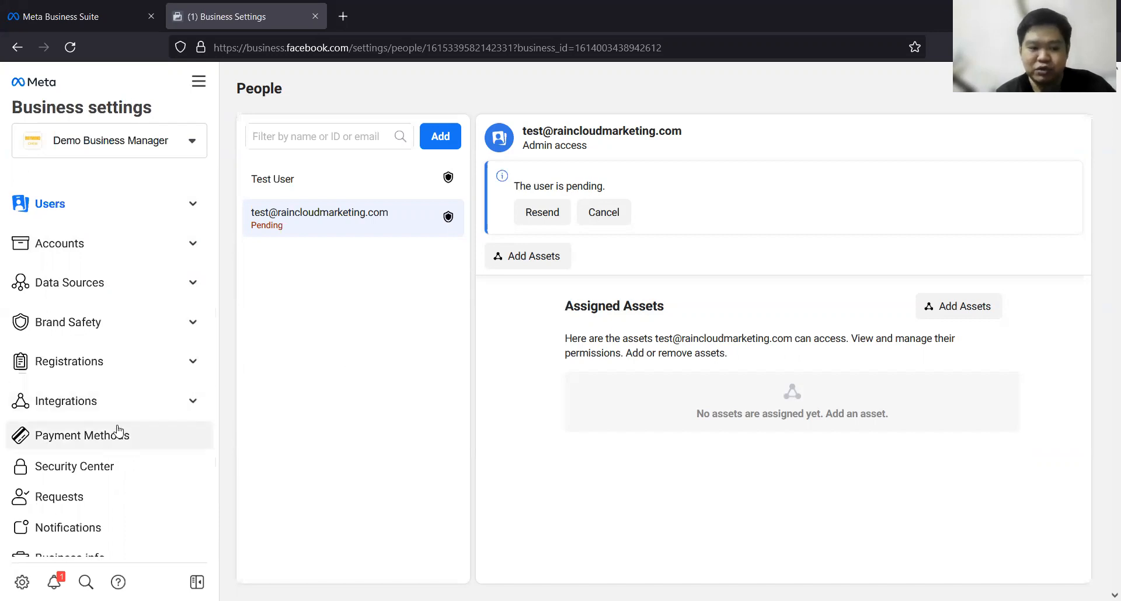
# Step: Open the business's payment methods and view the option for adding a new one
pyautogui.click(78, 442)
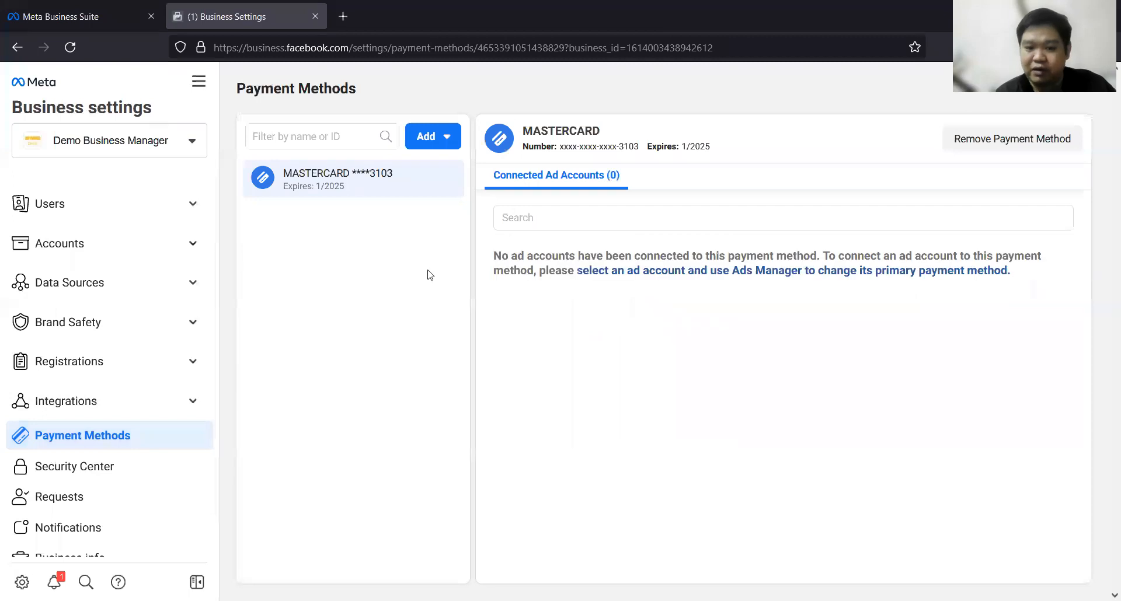
pyautogui.click(450, 138)
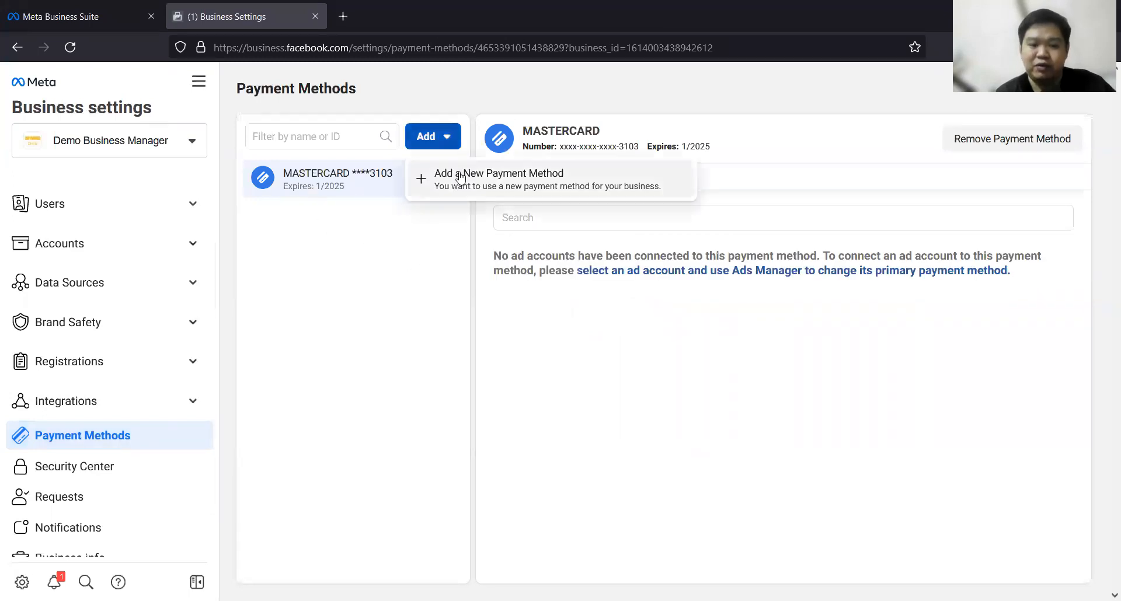
pyautogui.click(357, 222)
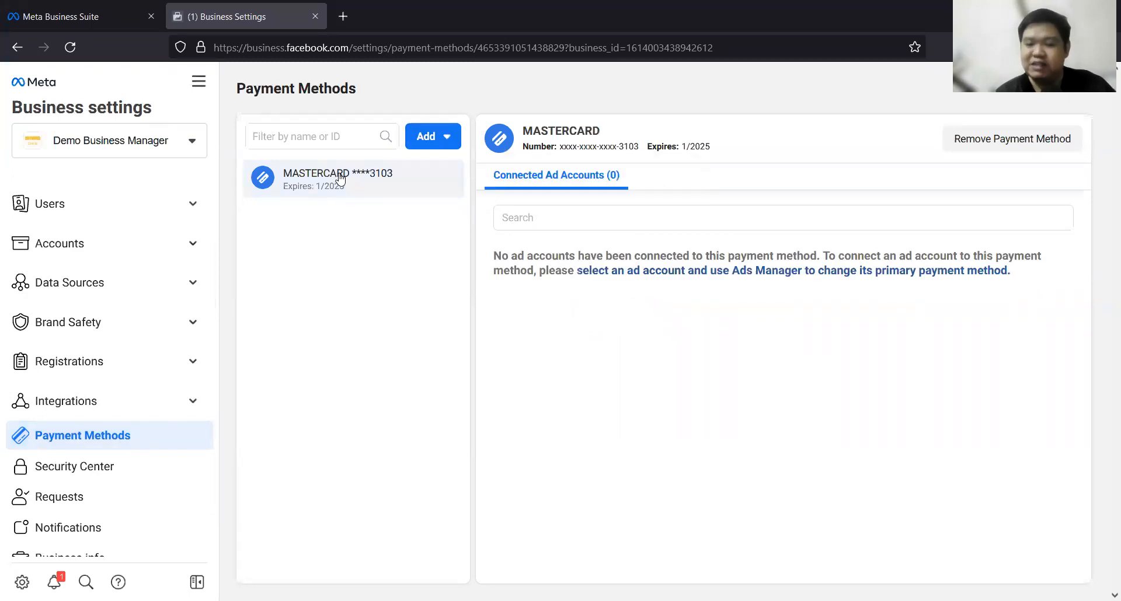
pyautogui.click(445, 137)
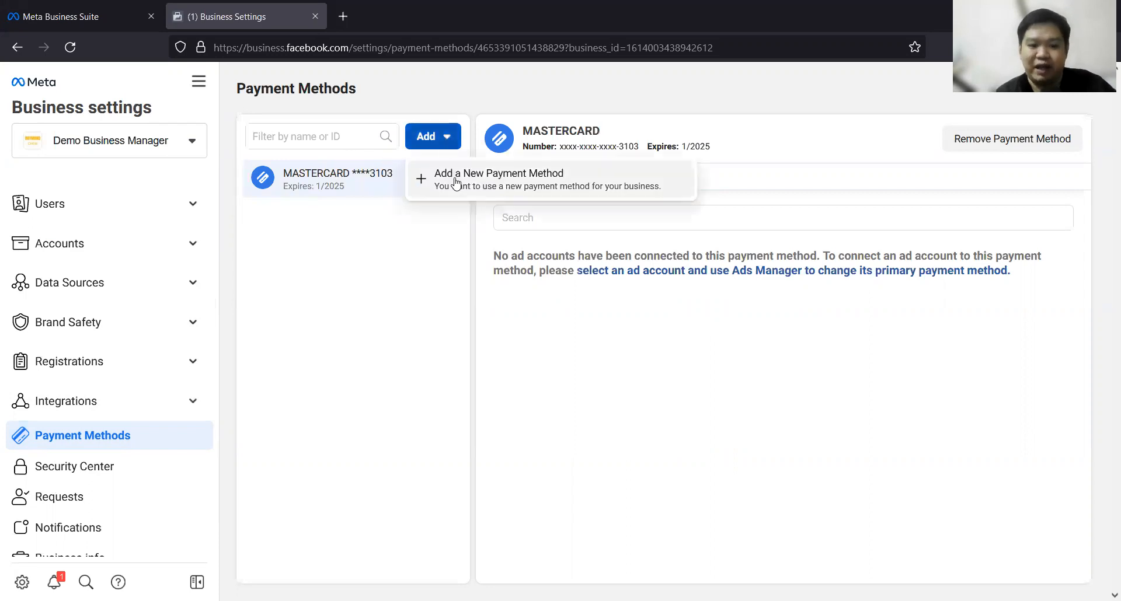
pyautogui.click(454, 307)
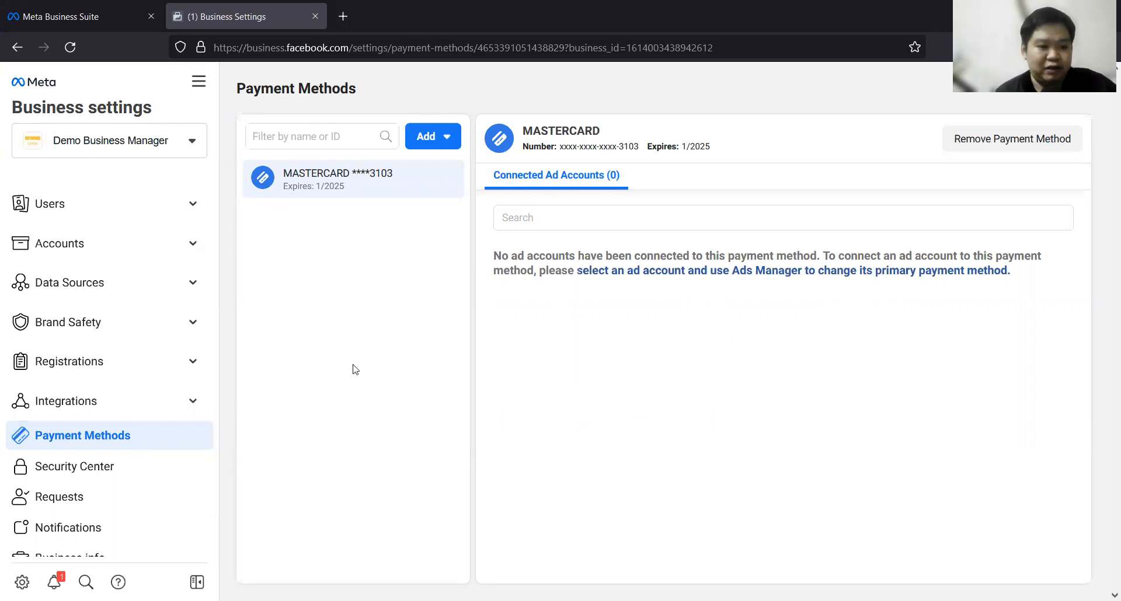
# Step: Review the access and assigned assets of the existing user and the pending invitee in the People settings
pyautogui.click(192, 203)
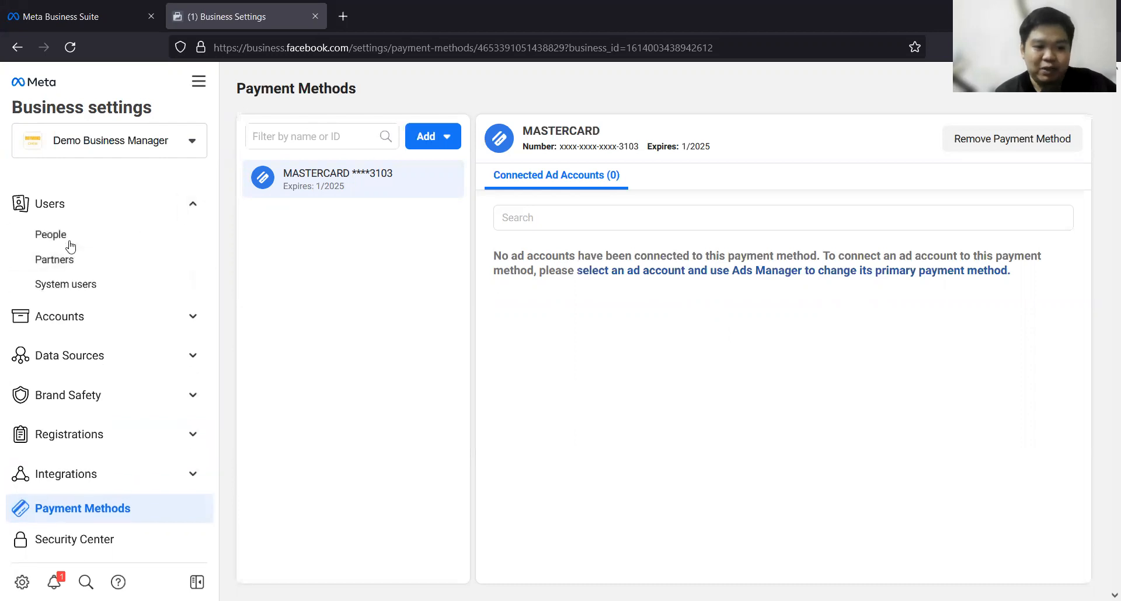
pyautogui.click(69, 236)
pyautogui.click(309, 179)
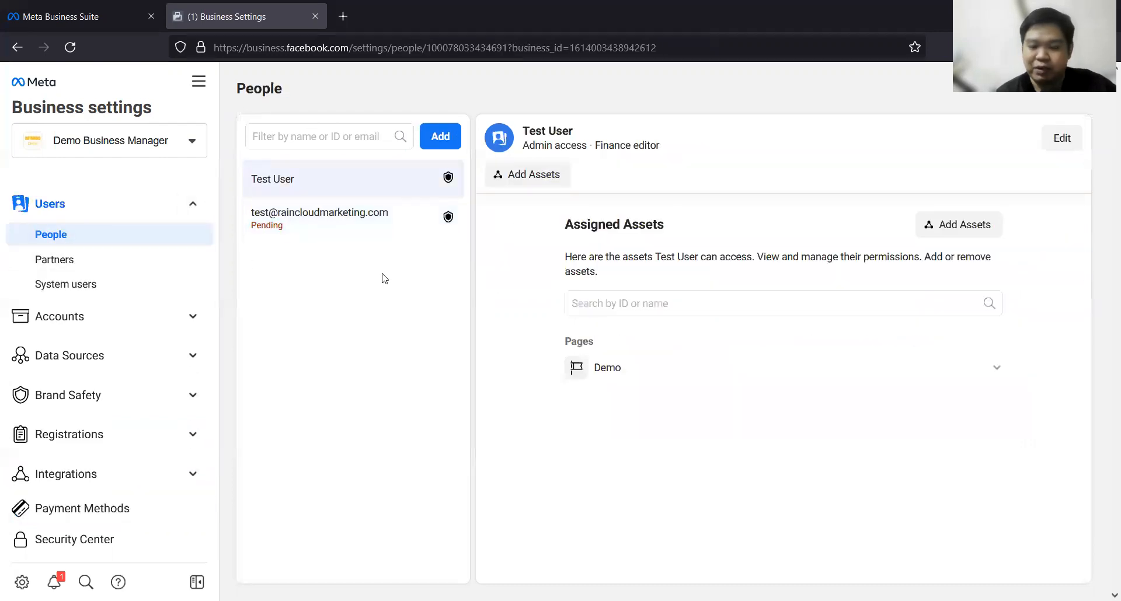
pyautogui.click(321, 217)
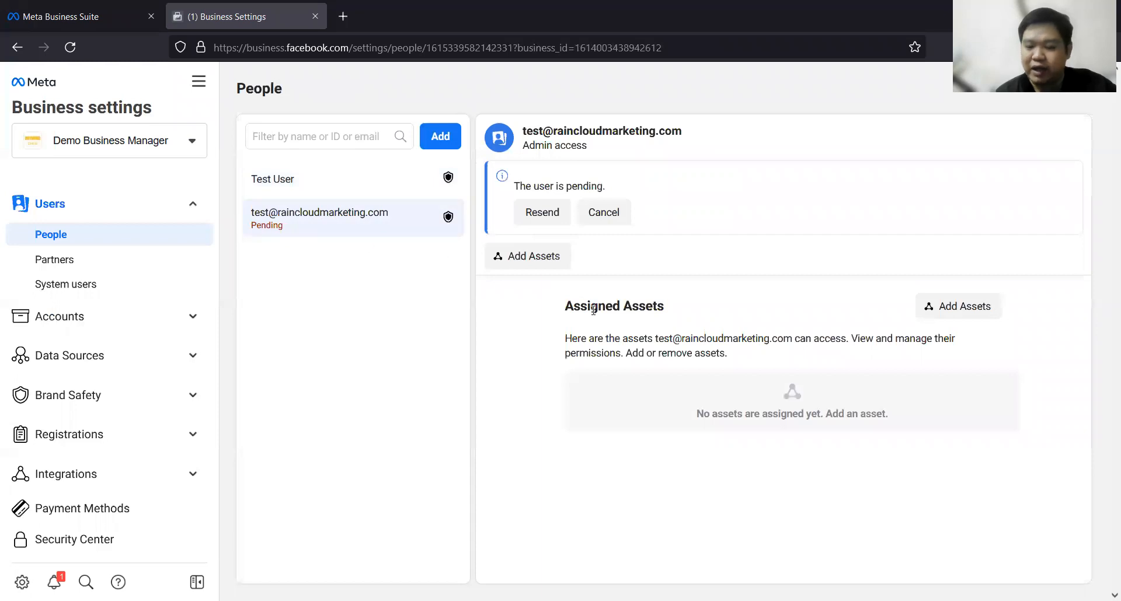